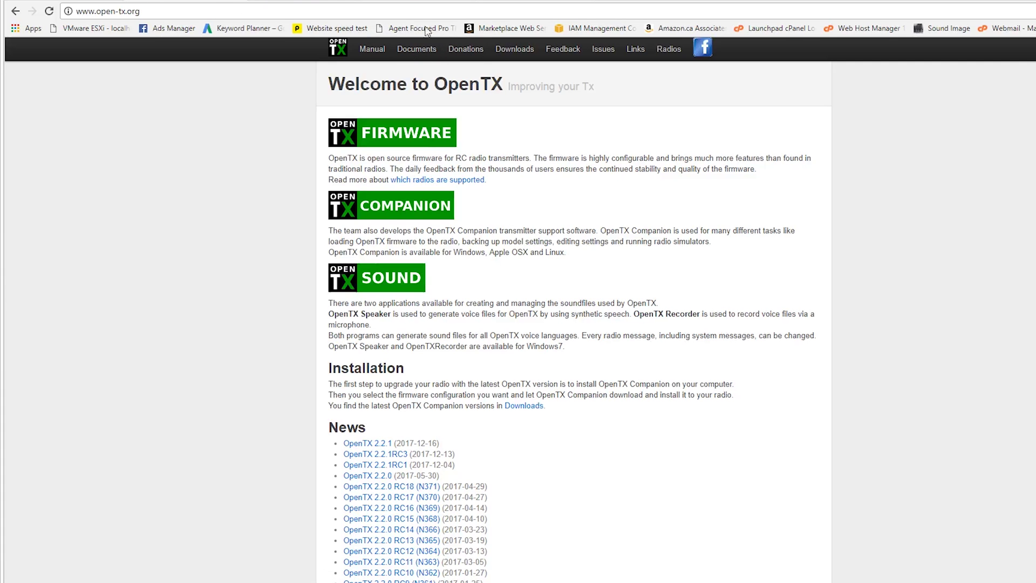
Open the OpenTX 2.2.1 release page from the downloads list on the OpenTX website.
left_click(515, 54)
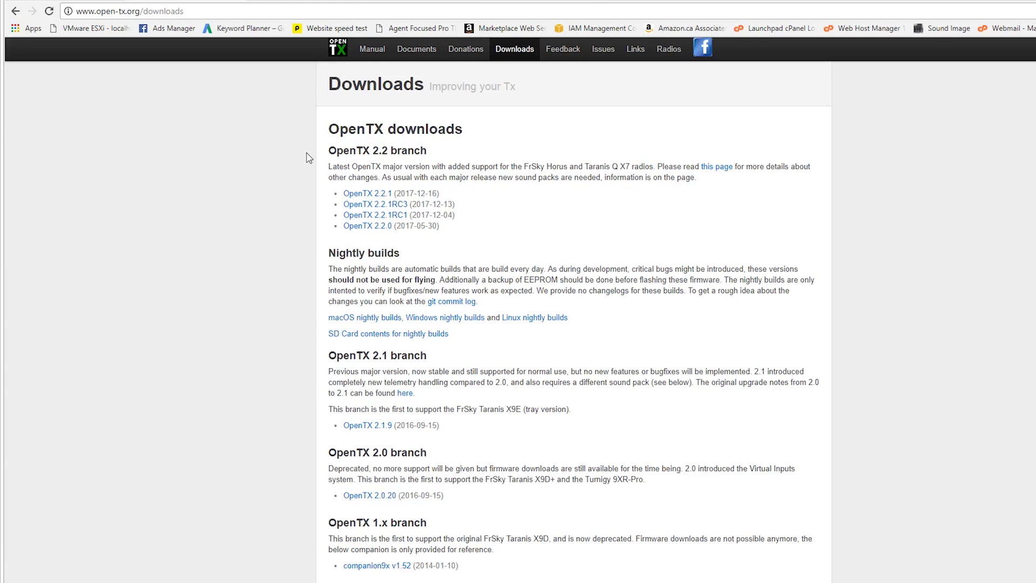
left_click_drag(344, 122, 566, 135)
left_click(560, 139)
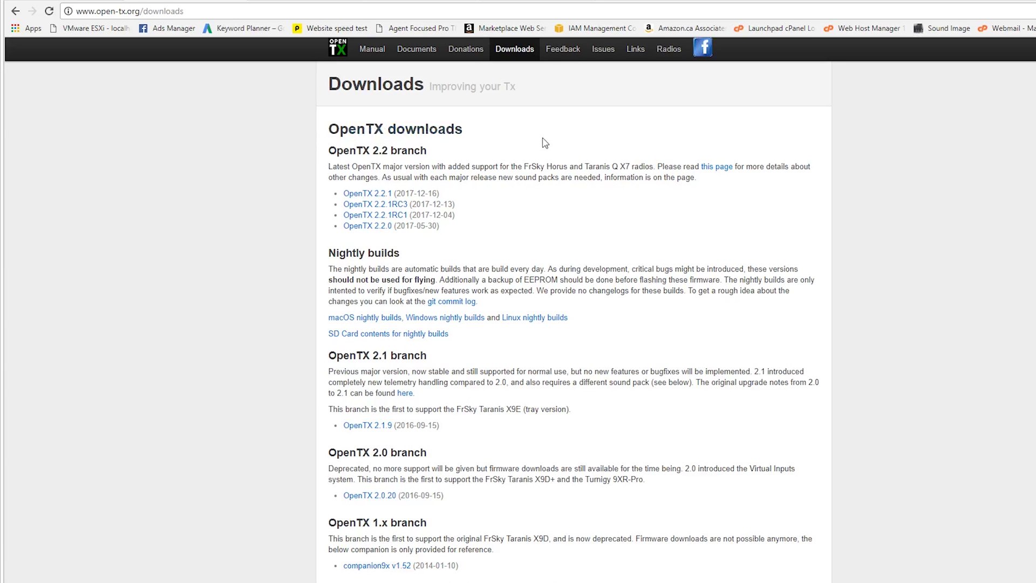
left_click(385, 195)
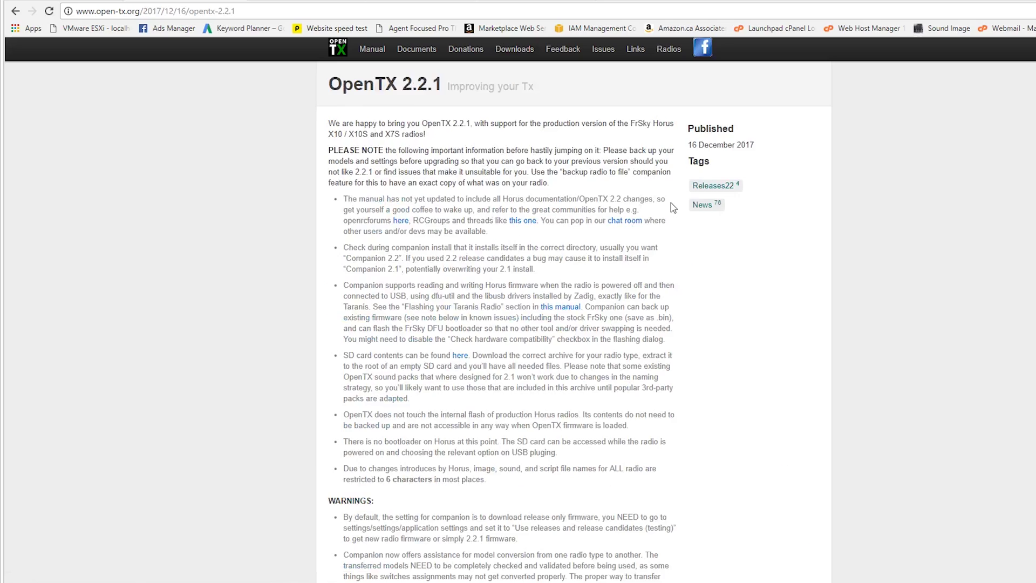
Download the OpenTX Companion 2.2.1 Windows installer from the release page's download links and launch it.
scroll(673, 210, "down", 10)
scroll(673, 211, "down", 15)
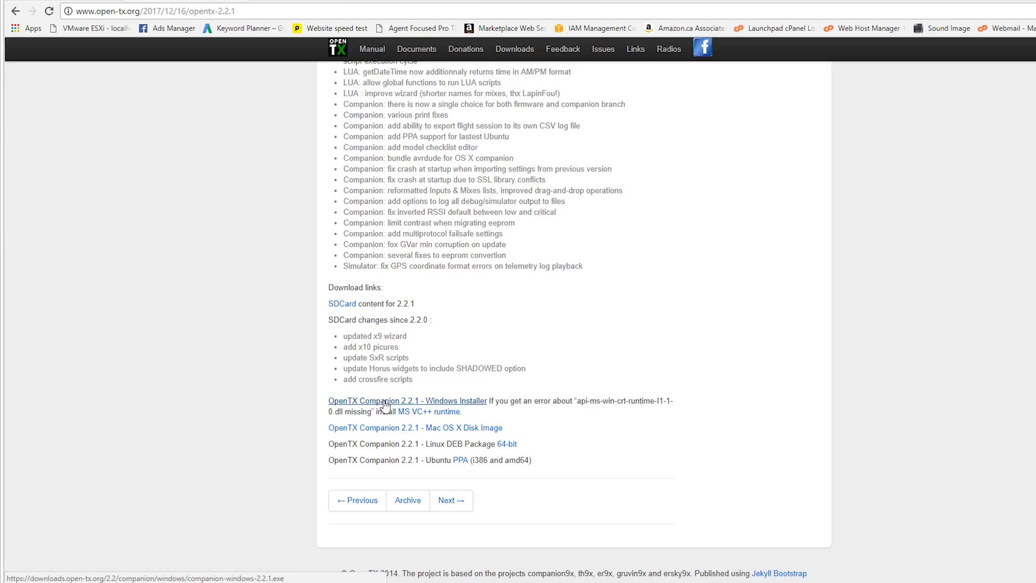
left_click(384, 403)
left_click(381, 404)
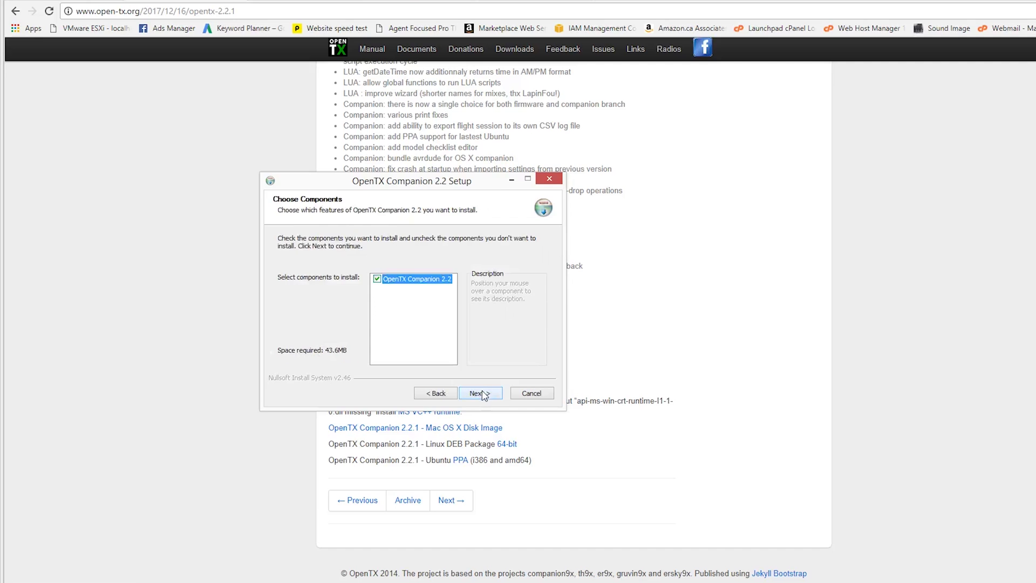
Install OpenTX Companion 2.2 with the default component, Program Files (x86)\OpenTX\Companion 2.2 folder and shortcut folder, finishing with the run option enabled.
left_click(483, 394)
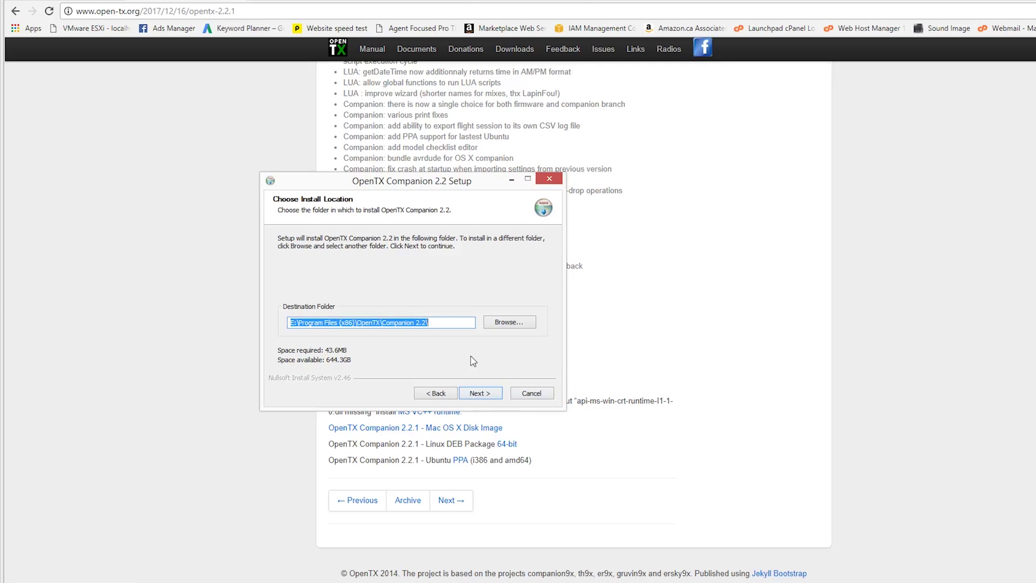
left_click(289, 323)
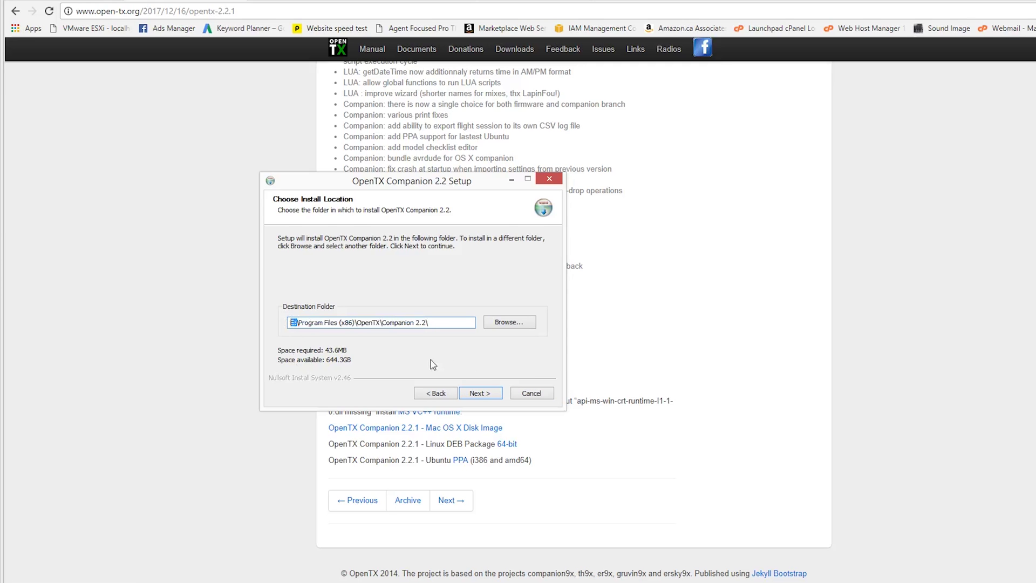
left_click(492, 393)
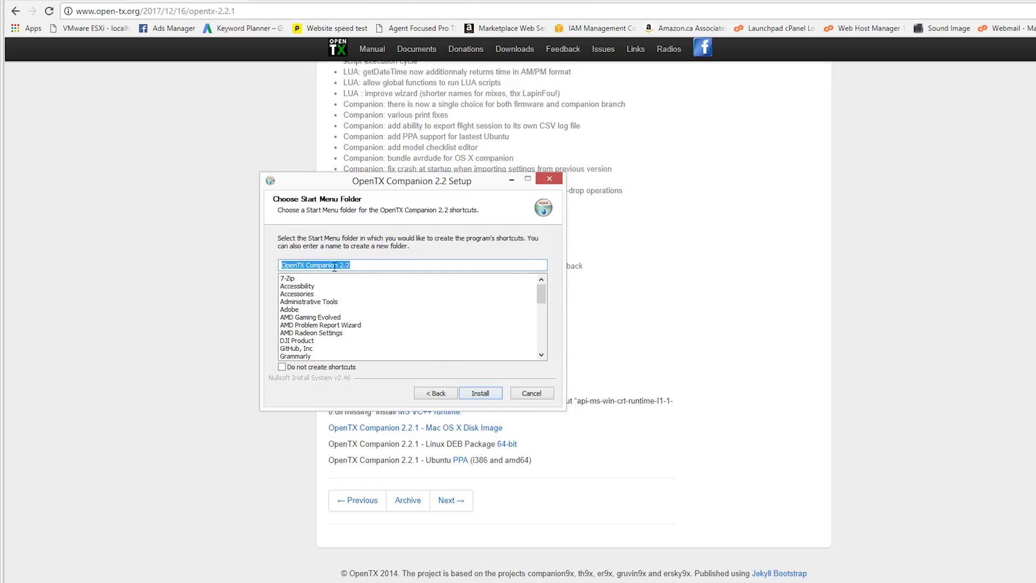
left_click(480, 395)
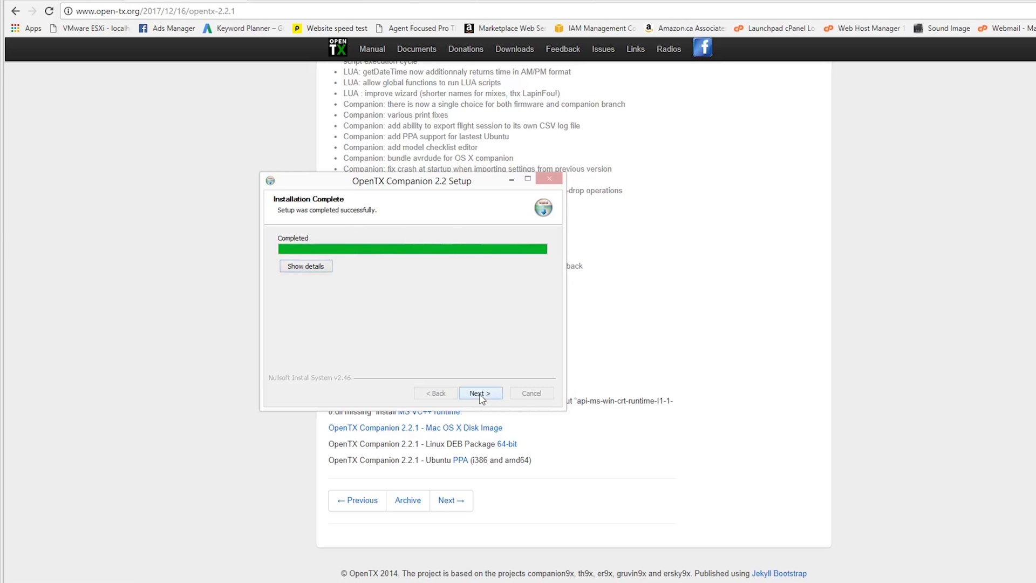
left_click(480, 393)
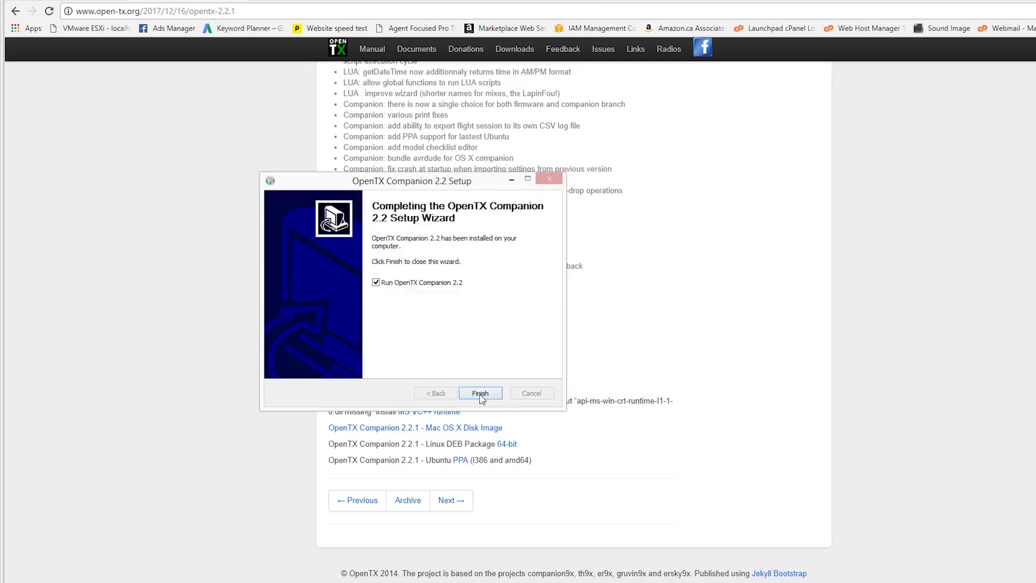
left_click(481, 394)
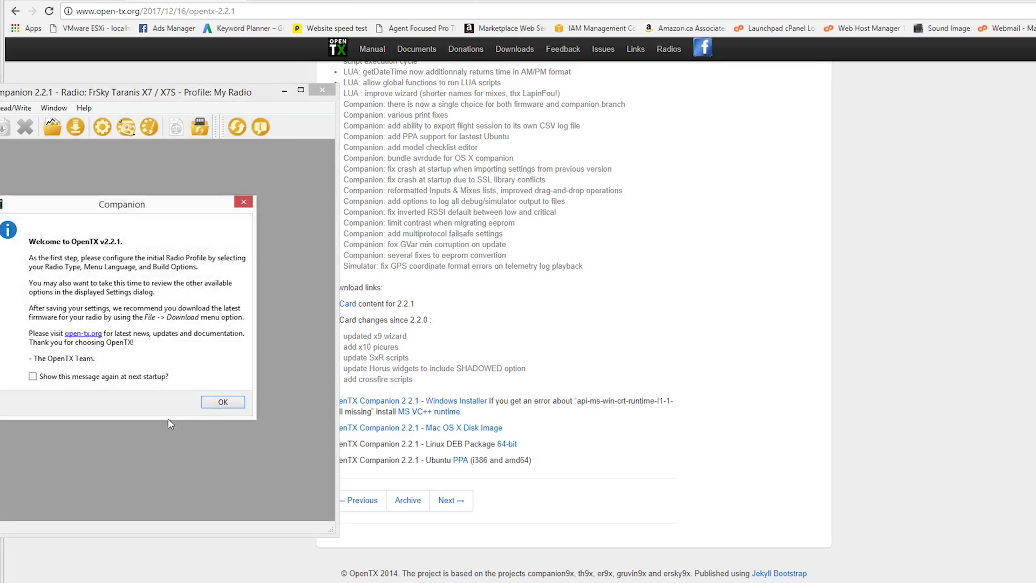
Bring the OpenTX v2.2.1 welcome message fully into view and dismiss it.
left_click(167, 419)
left_click_drag(91, 202, 202, 176)
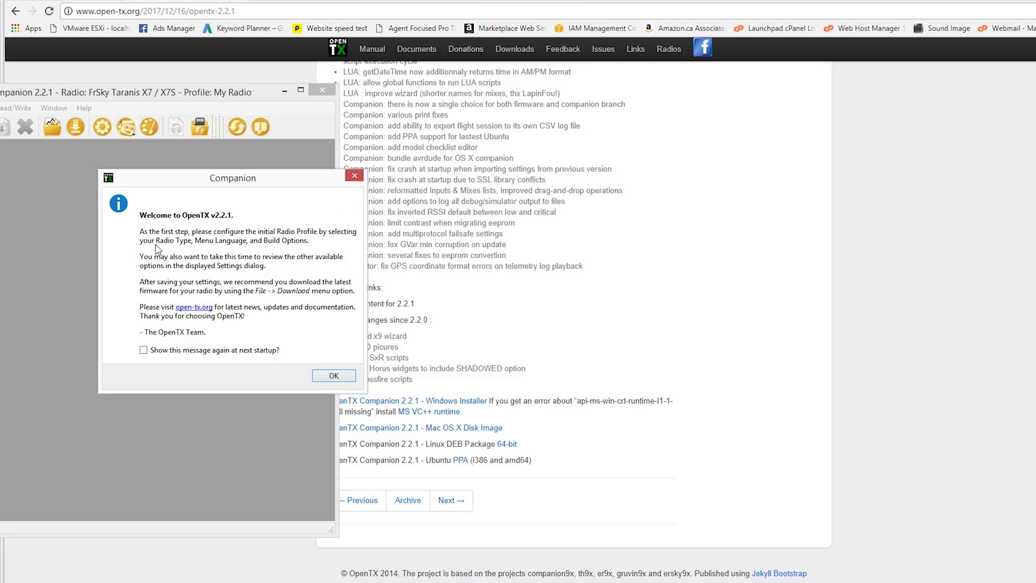
left_click(334, 377)
Widen the OpenTX Companion window on both sides and reposition it over the browser page.
left_click_drag(175, 96, 408, 81)
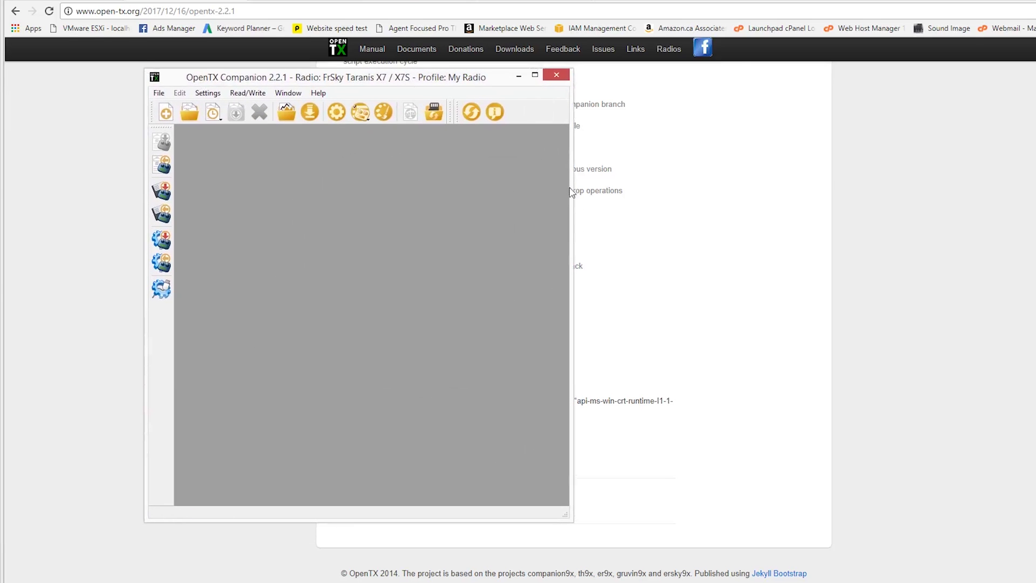
left_click_drag(571, 192, 829, 194)
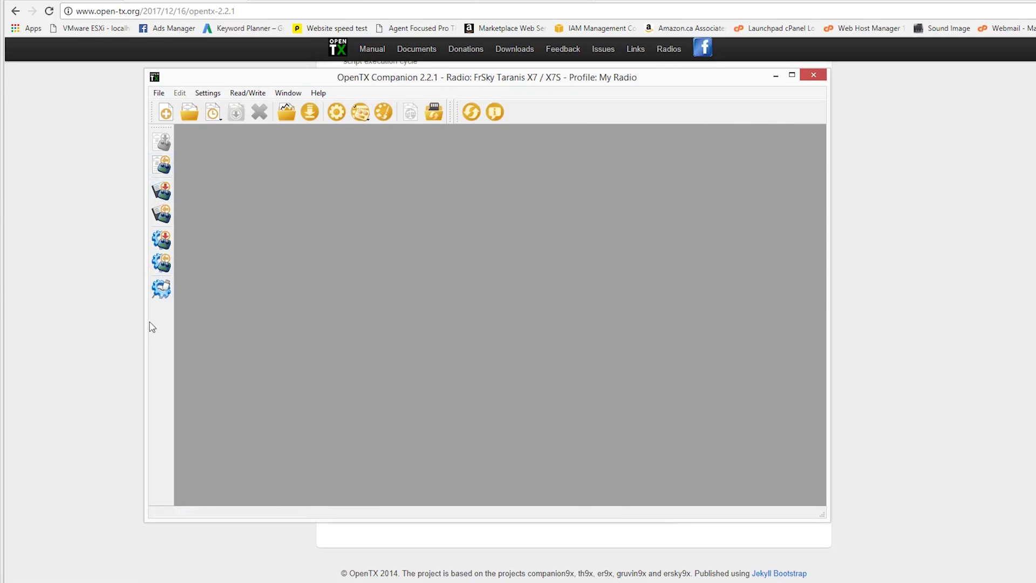
left_click_drag(145, 324, 48, 324)
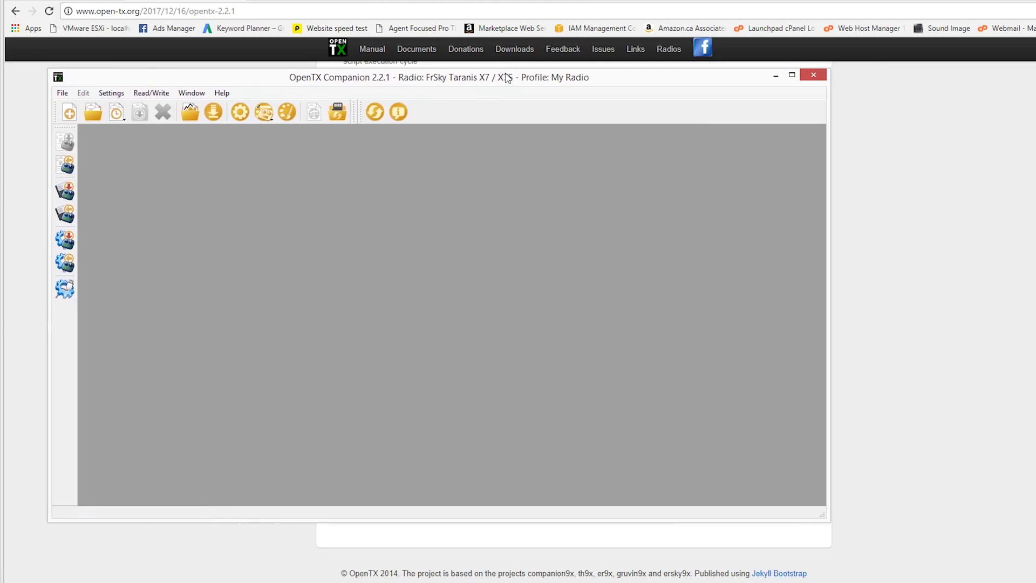
left_click_drag(508, 78, 554, 113)
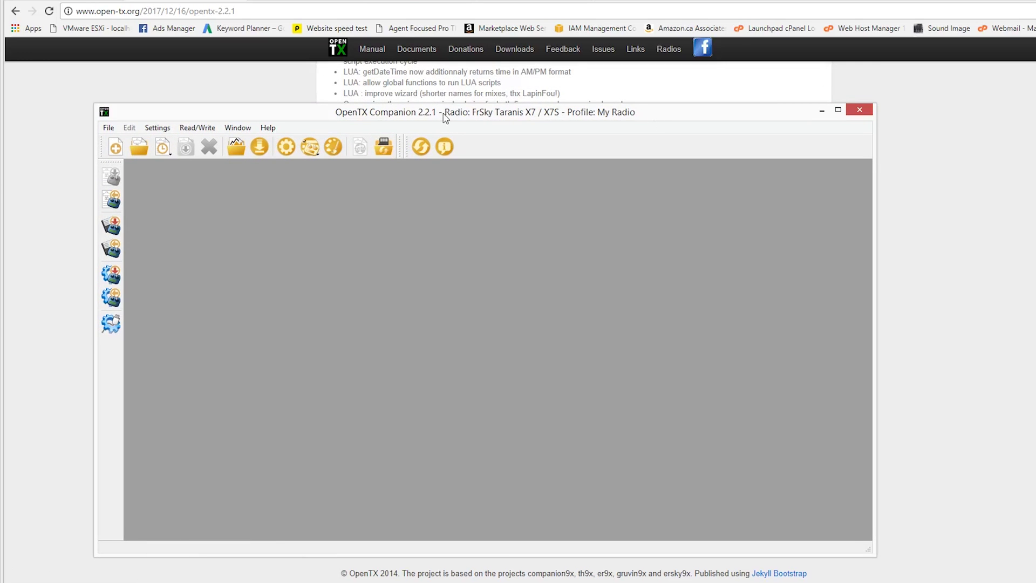
left_click_drag(446, 118, 528, 103)
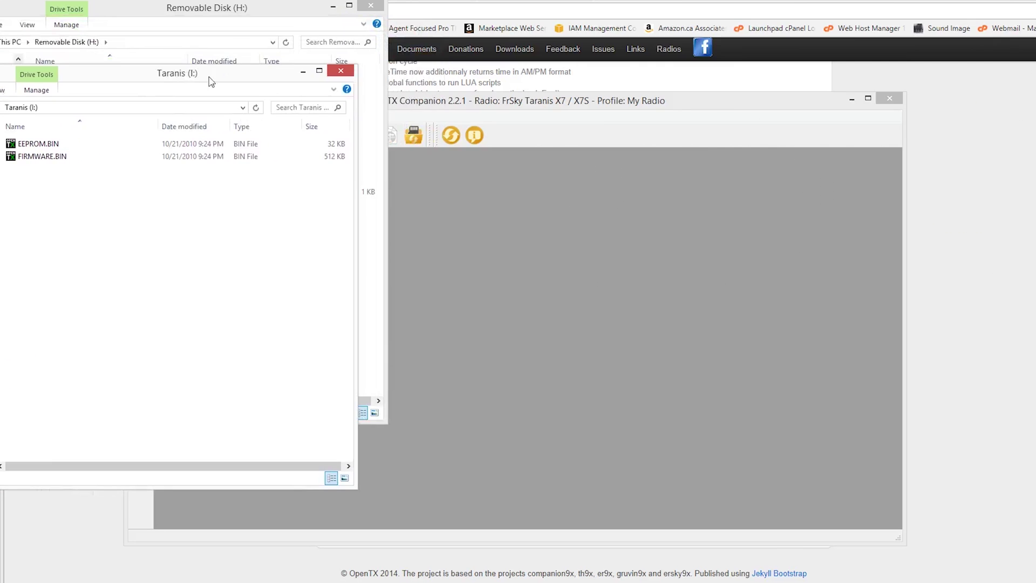
Inspect the radio's Removable Disk (H:) and Taranis (I:) drives in File Explorer, and put both windows away.
left_click_drag(195, 11, 212, 38)
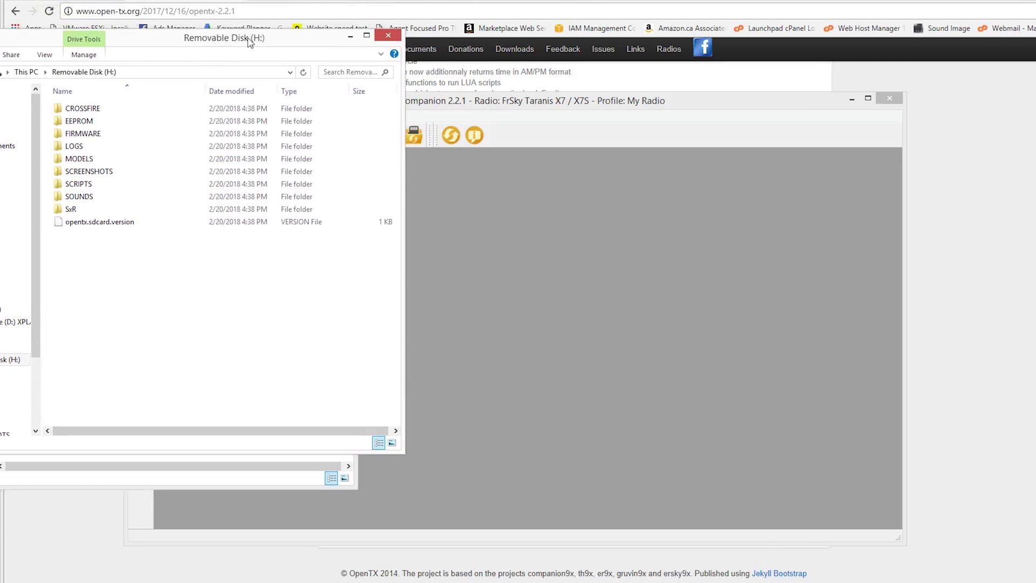
left_click(351, 38)
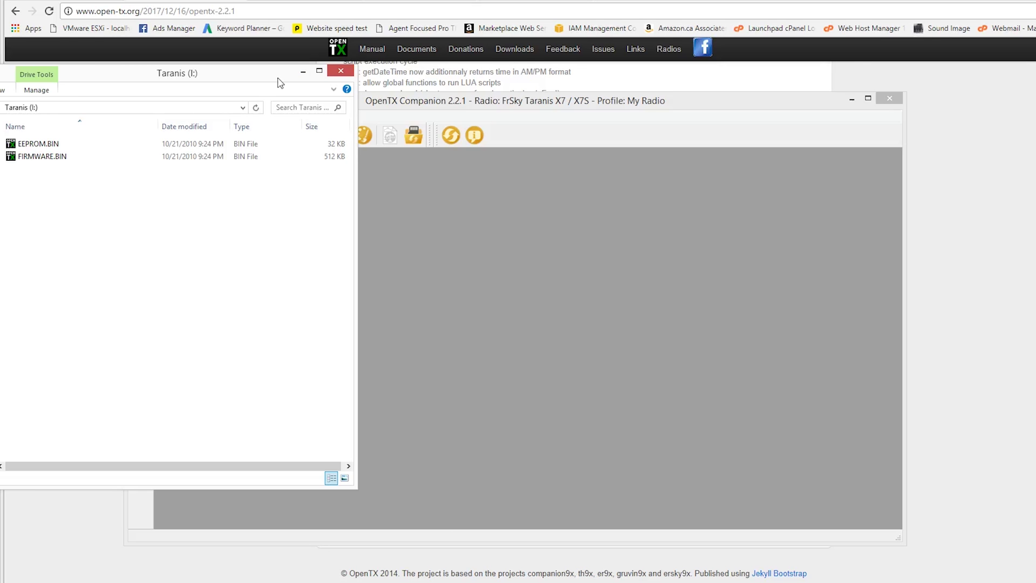
left_click_drag(280, 83, 470, 76)
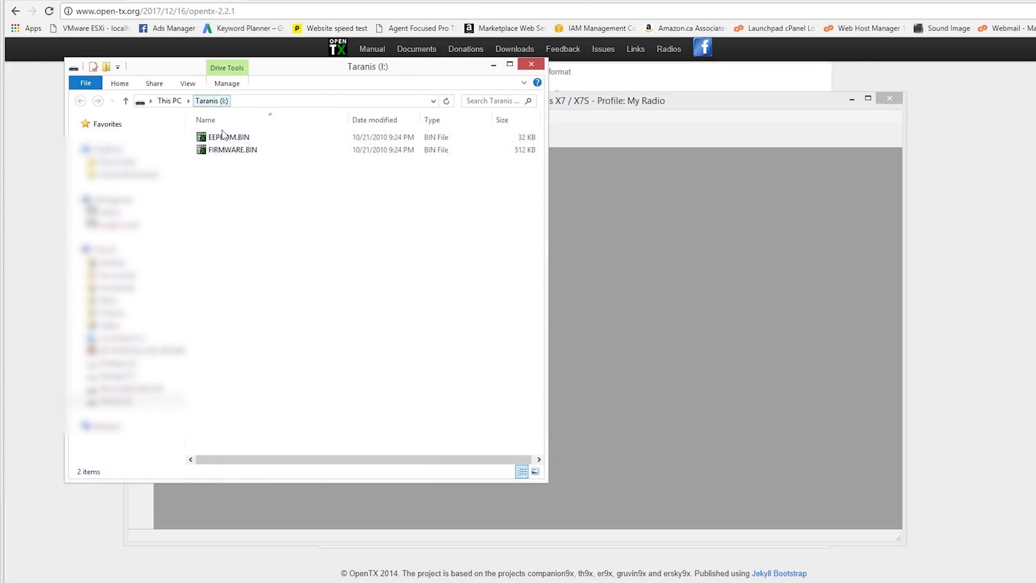
left_click(532, 64)
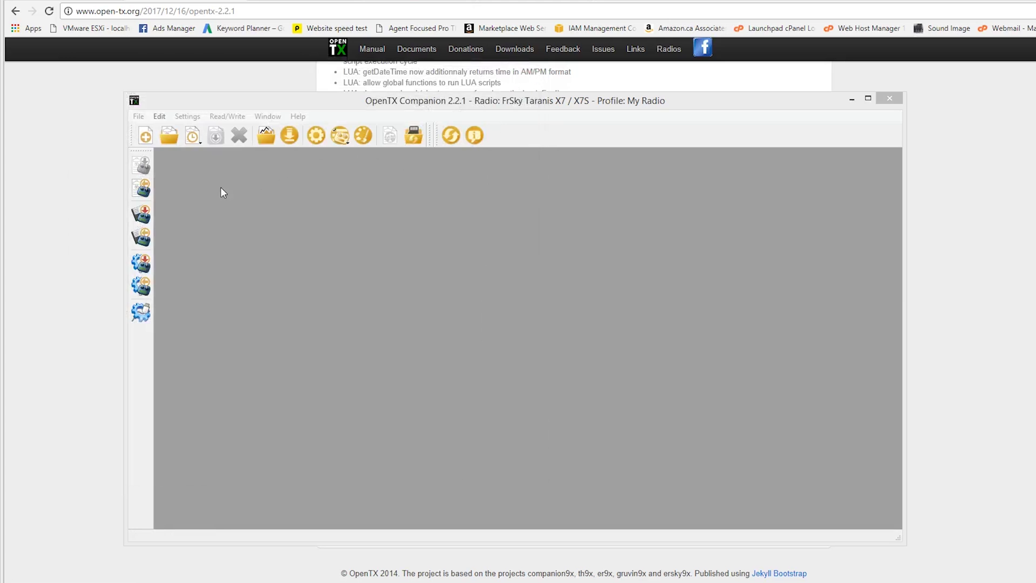
Review the My Radio profile settings in OpenTX Companion without changing them, and check for available updates.
left_click(317, 136)
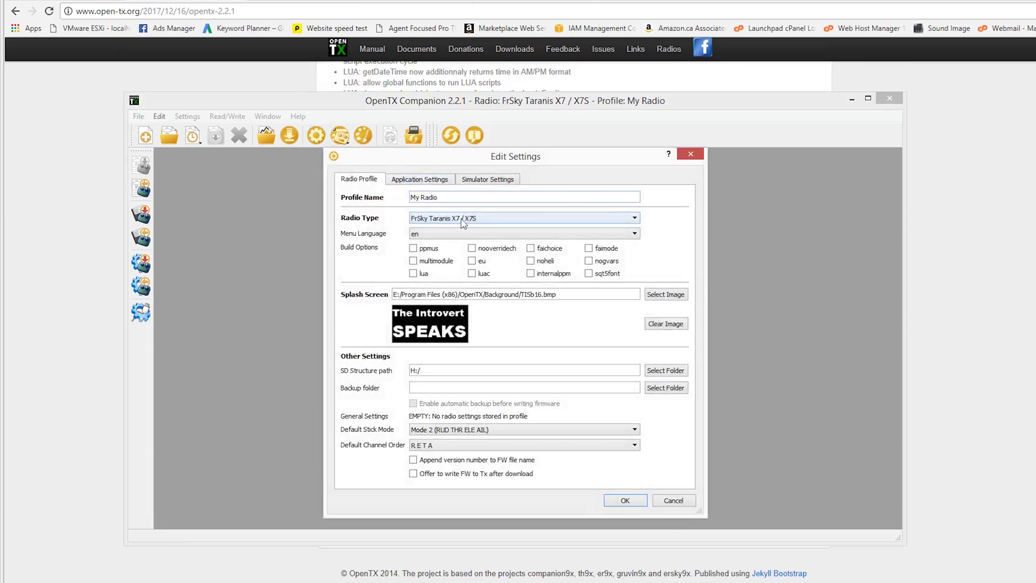
left_click(679, 501)
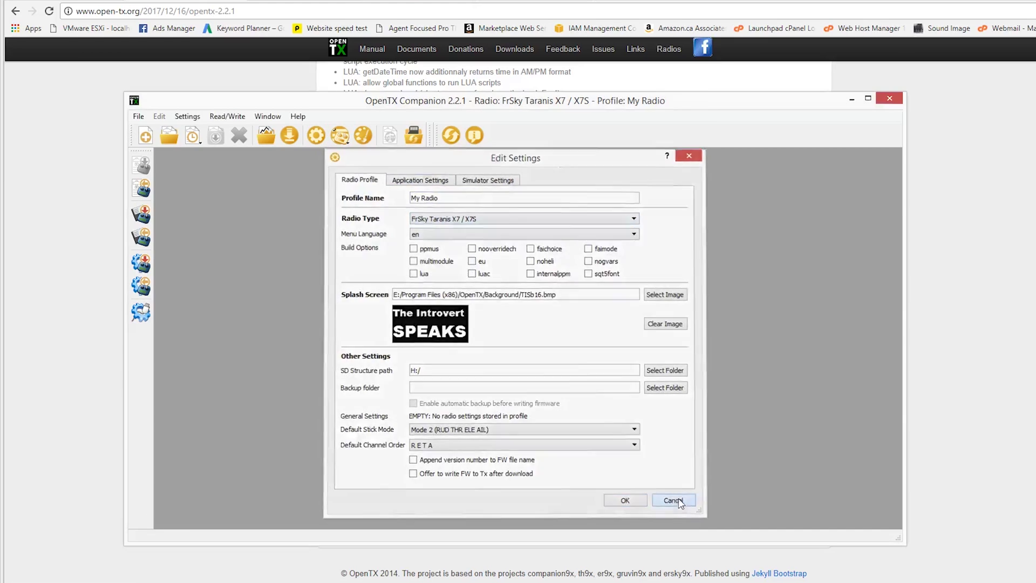
left_click(450, 135)
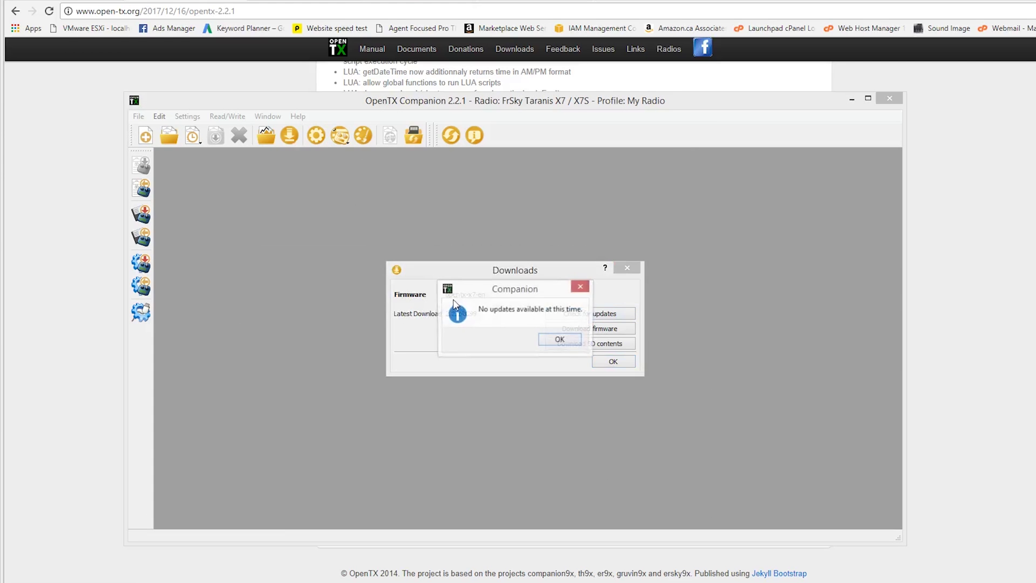
left_click(565, 339)
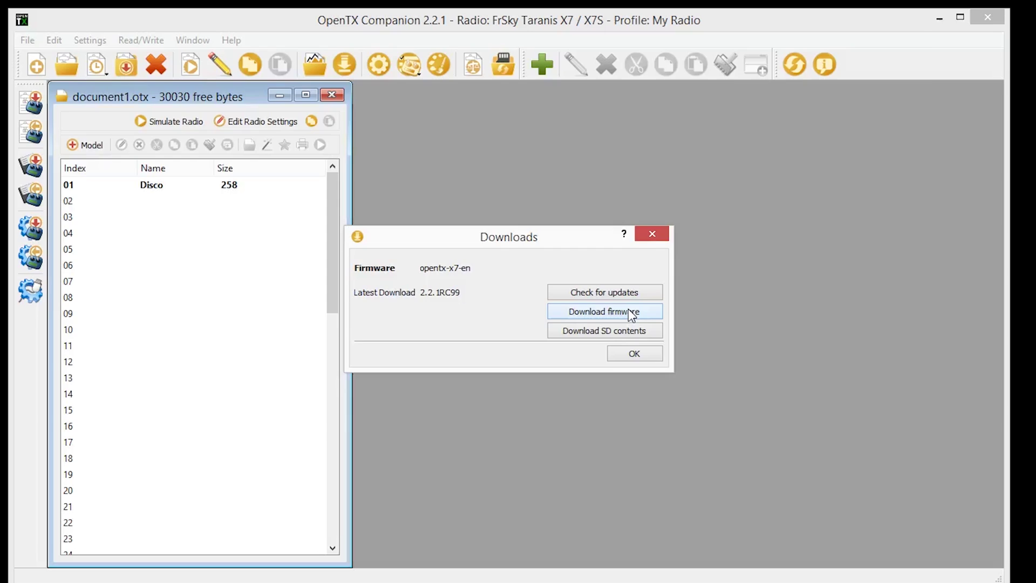
Download the radio firmware as opentx-x7-en.bin into the OpenTX Firmware folder, replacing the existing file.
left_click(589, 329)
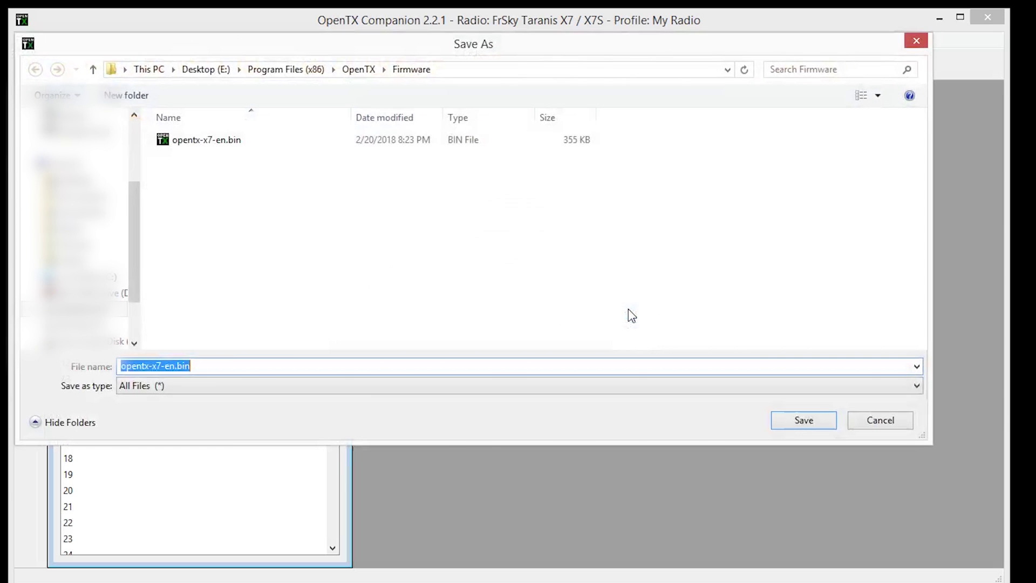
left_click(784, 423)
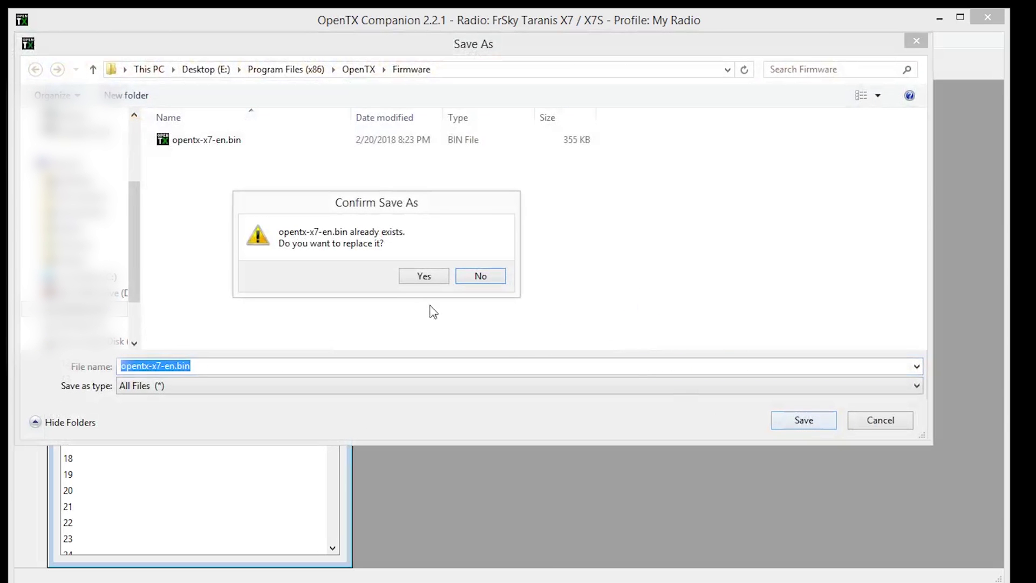
left_click(426, 278)
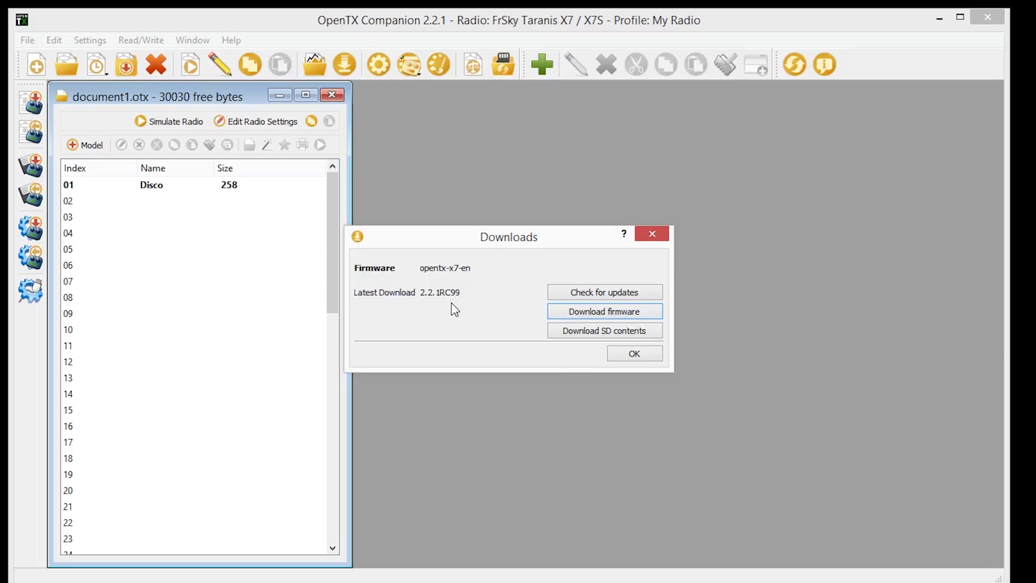
left_click(636, 354)
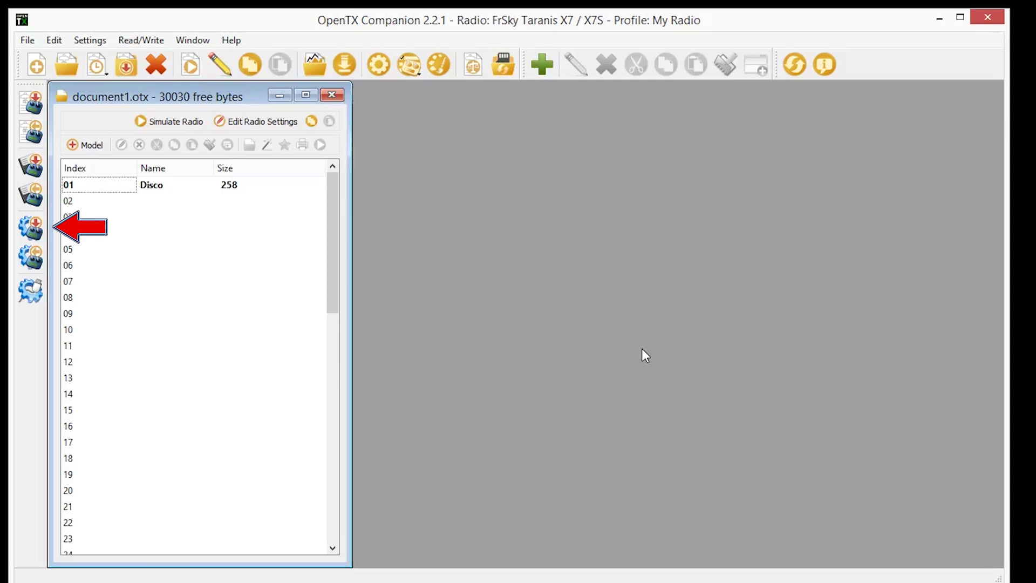
Flash opentx-x7-en.bin to the radio using the profile start screen with the hardware compatibility check enabled.
left_click(33, 233)
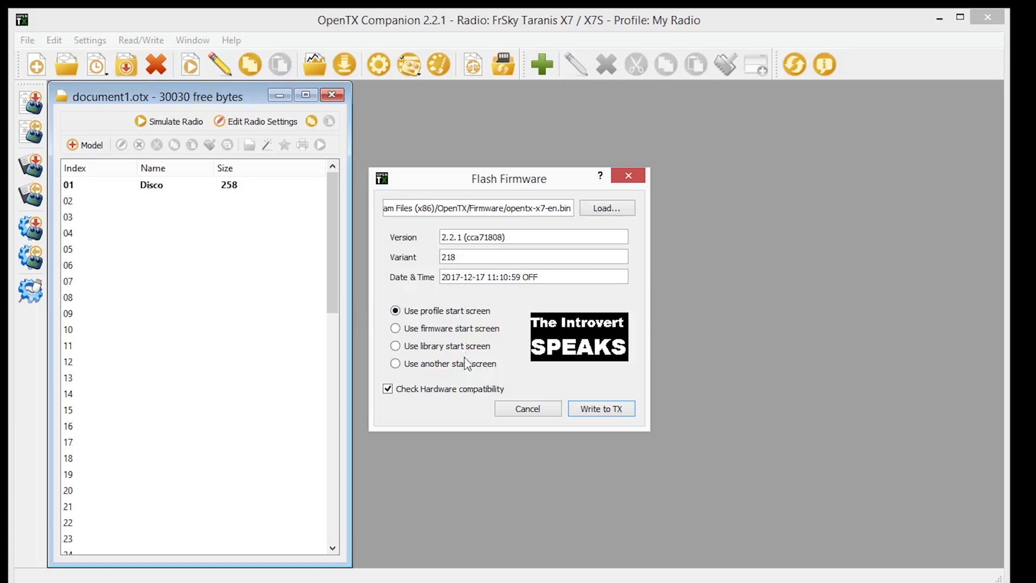
left_click(609, 409)
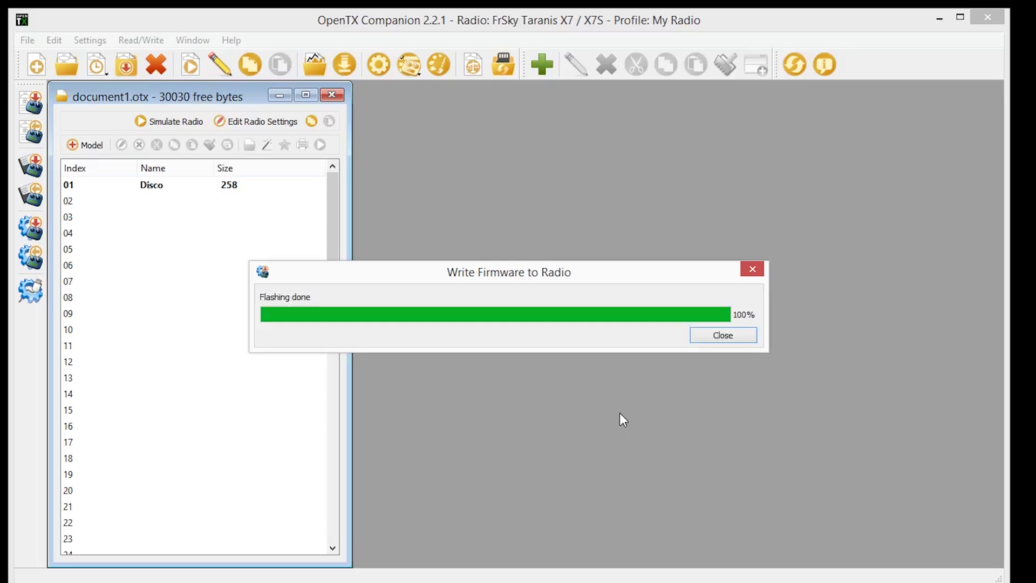
left_click(750, 339)
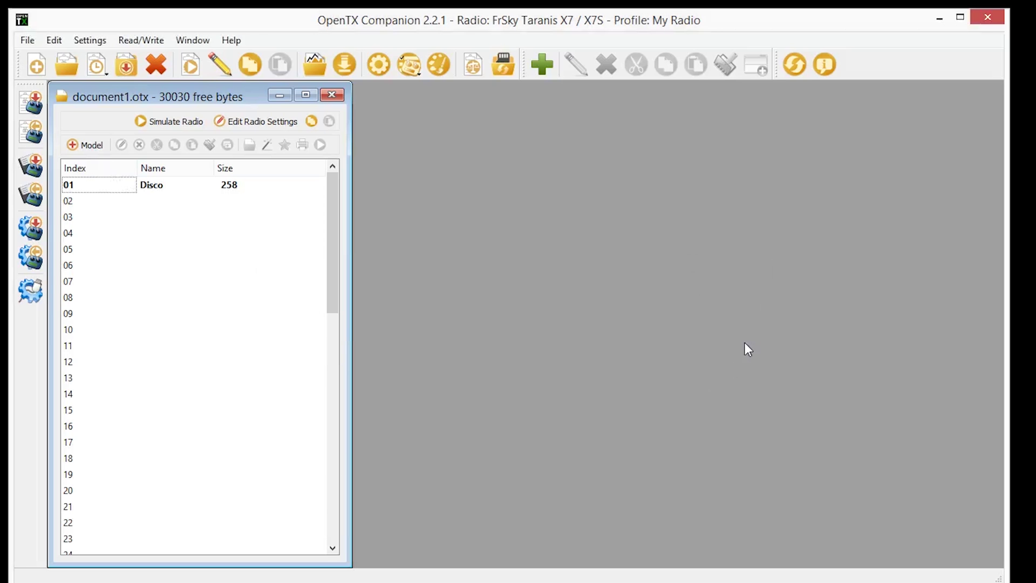